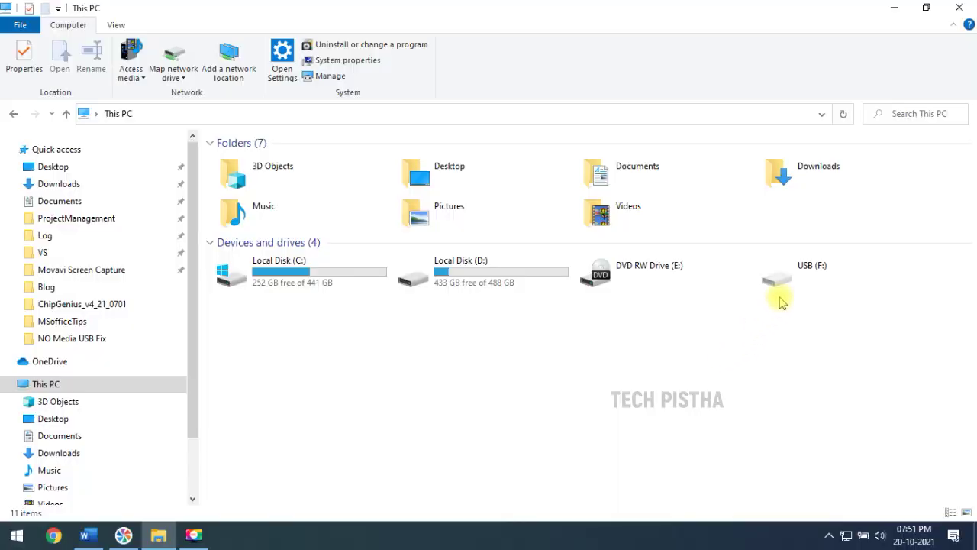
right_click(780, 276)
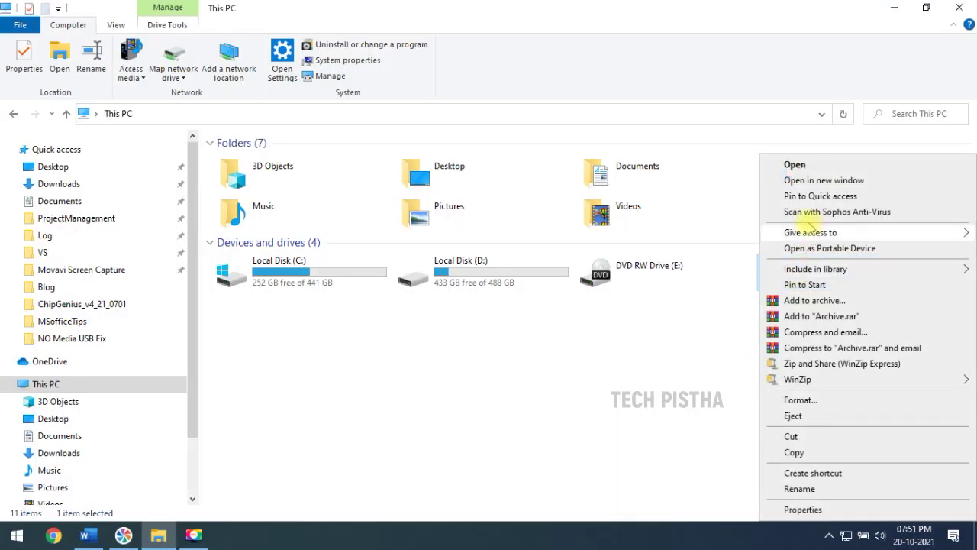
left_click(806, 163)
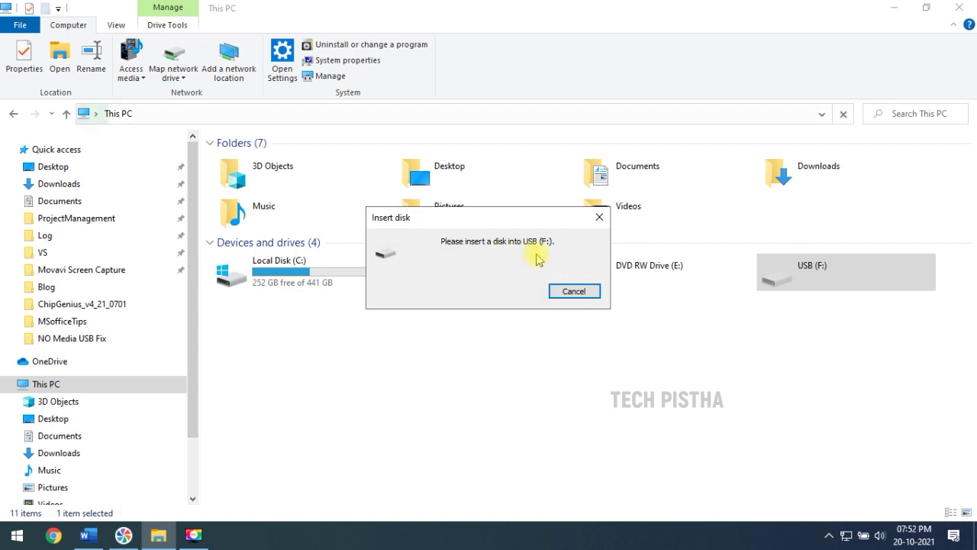
left_click(592, 293)
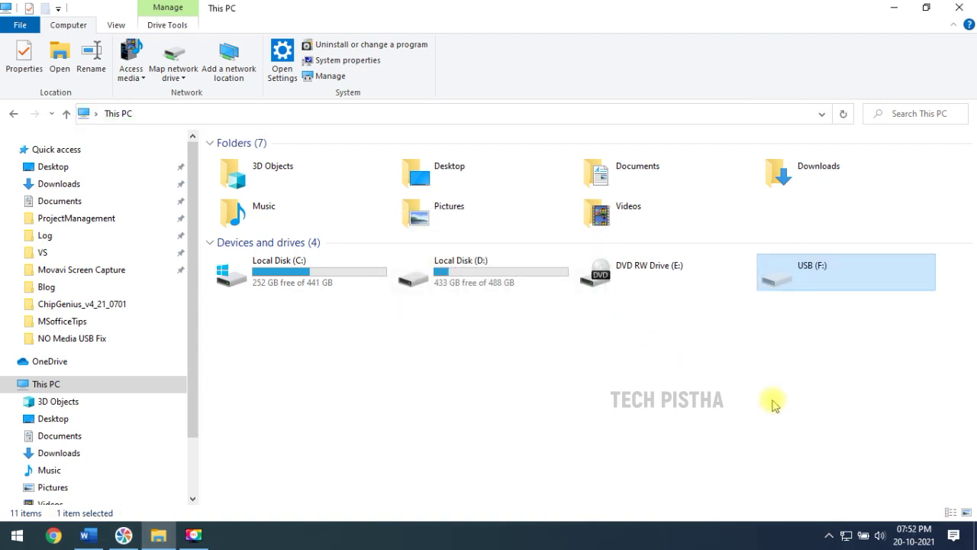
Open Computer Management from This PC and go to Disk Management.
right_click(59, 388)
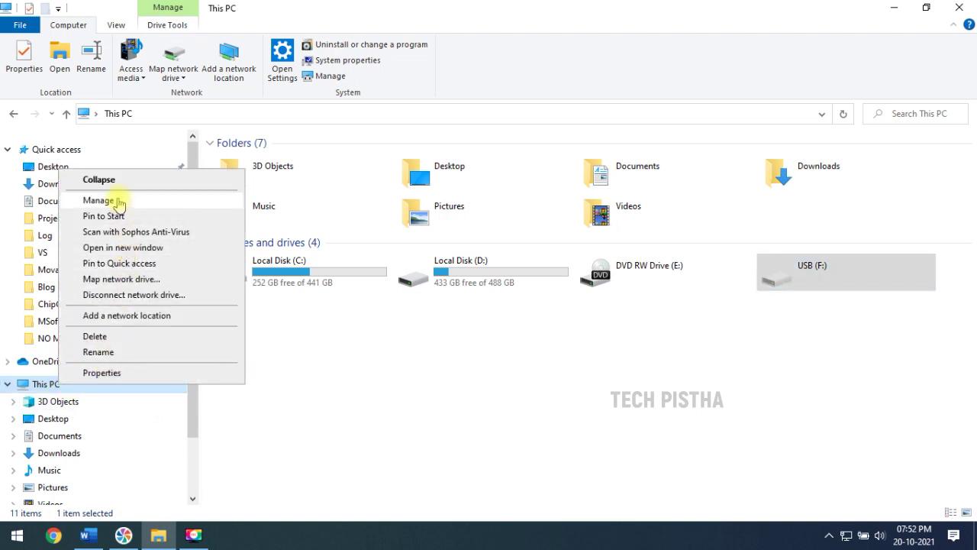
left_click(58, 200)
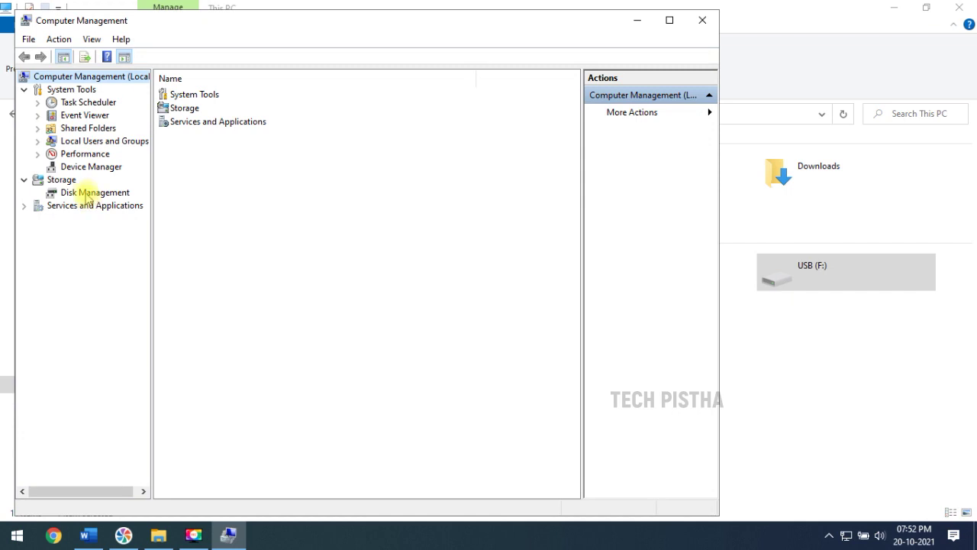
left_click(89, 194)
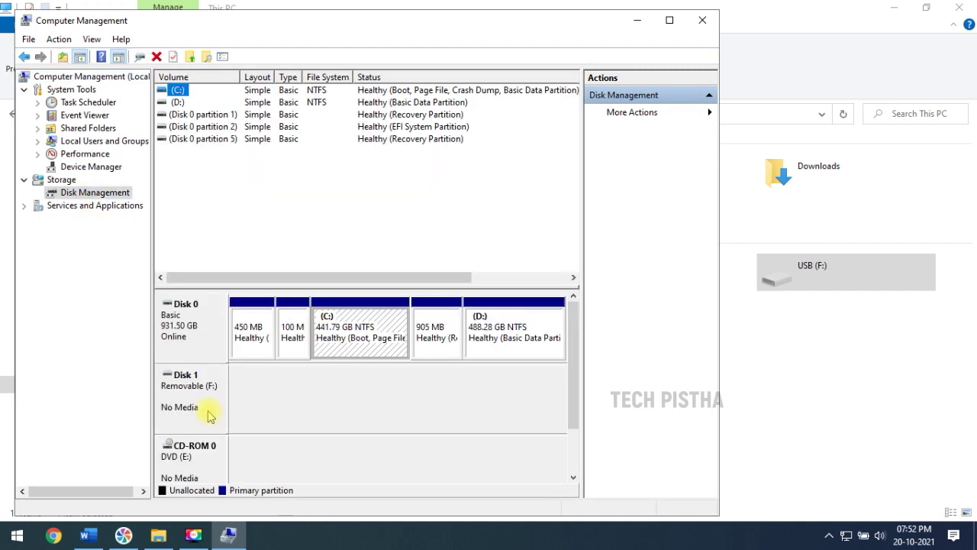
Change the no-media Disk 1's drive letter to M and accept the warning.
right_click(202, 405)
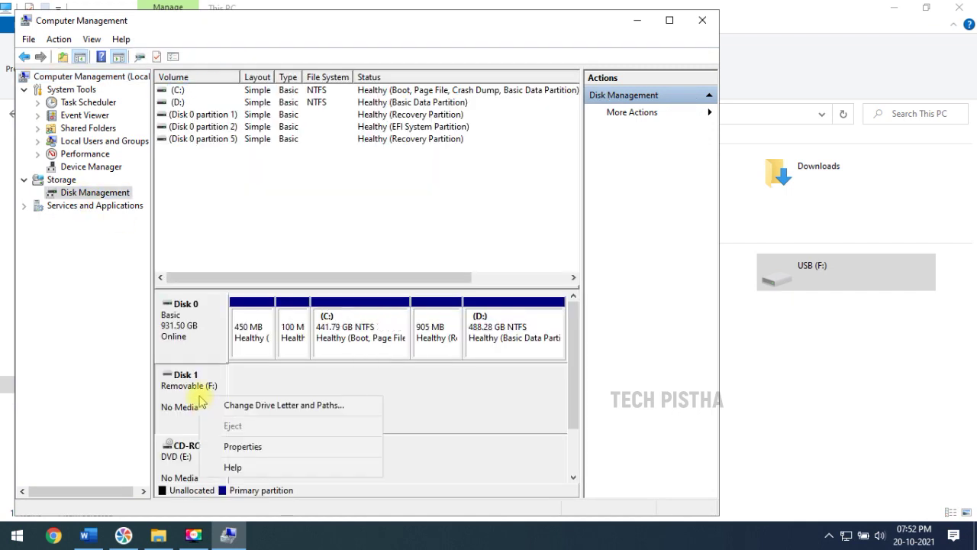
left_click(305, 408)
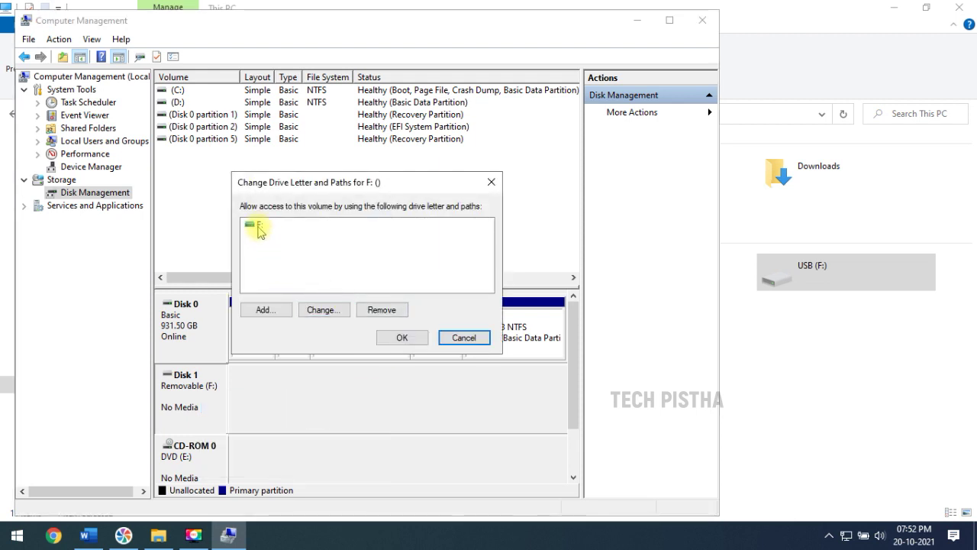
left_click(320, 310)
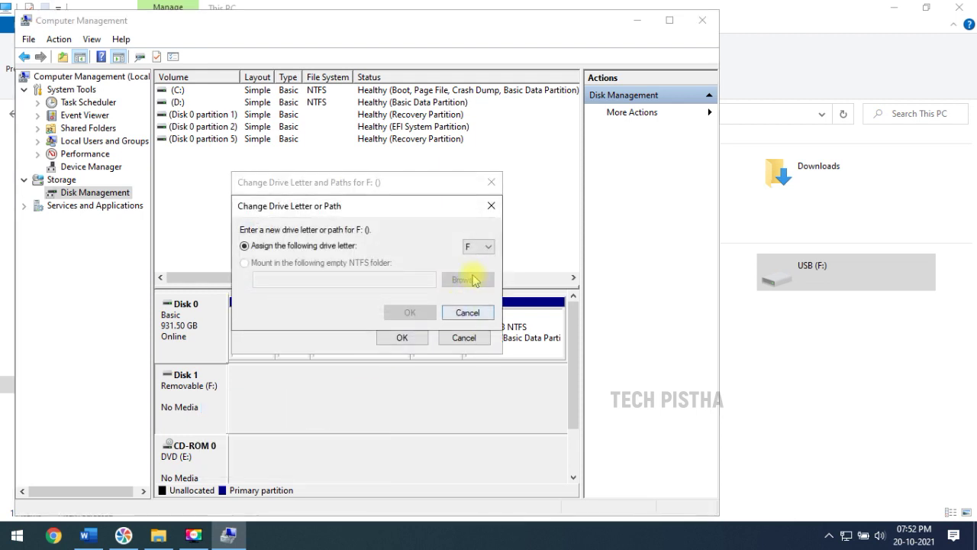
left_click(479, 247)
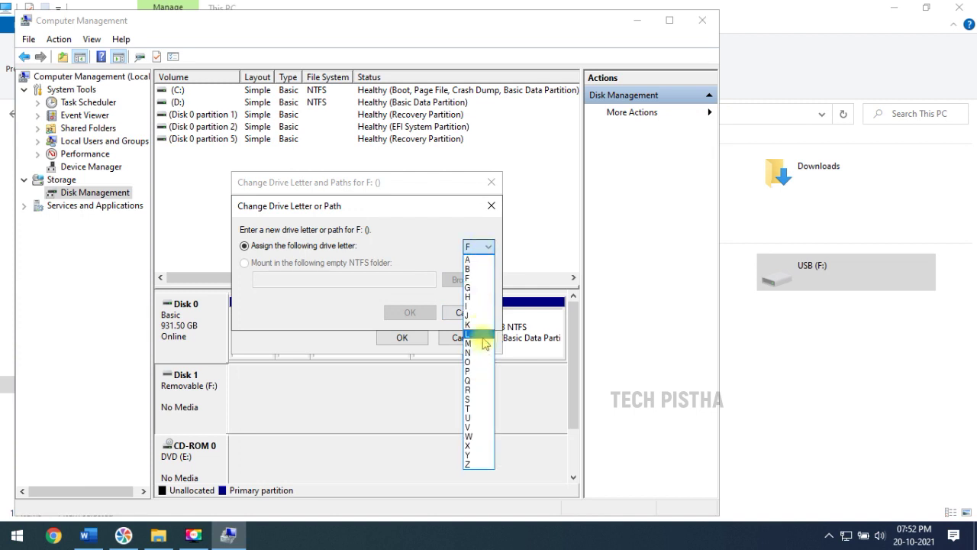
left_click(481, 345)
left_click(410, 312)
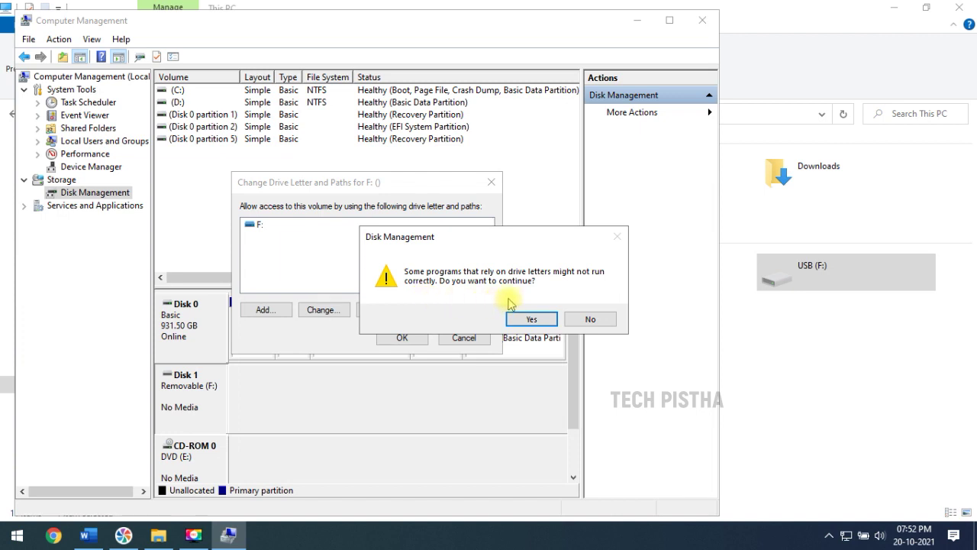
left_click(533, 319)
Dismiss Disk 1's context menu and close Computer Management.
right_click(212, 400)
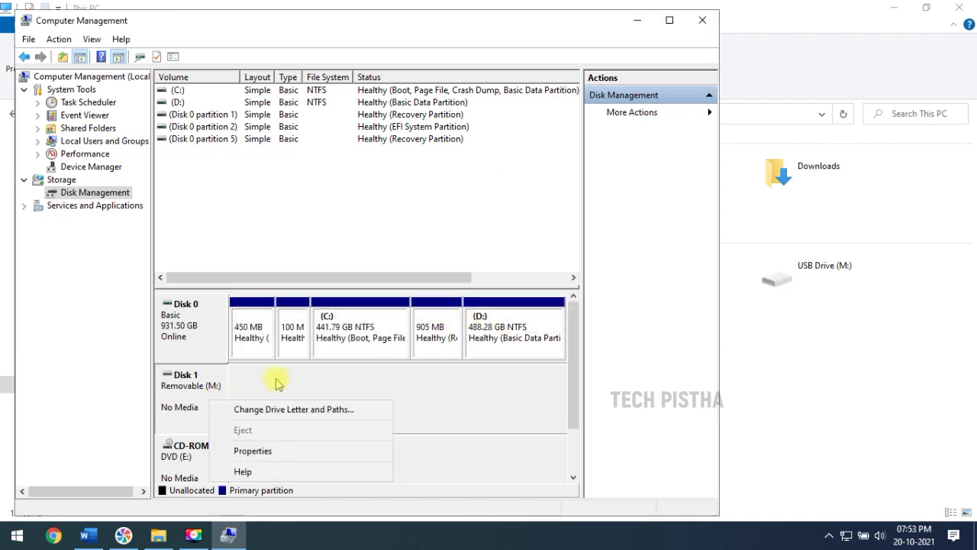
left_click(221, 384)
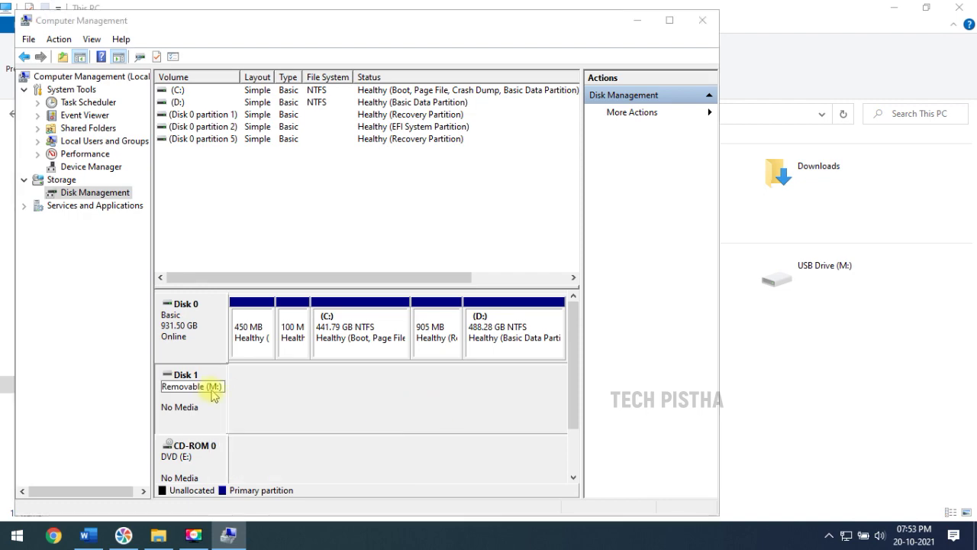
left_click(701, 23)
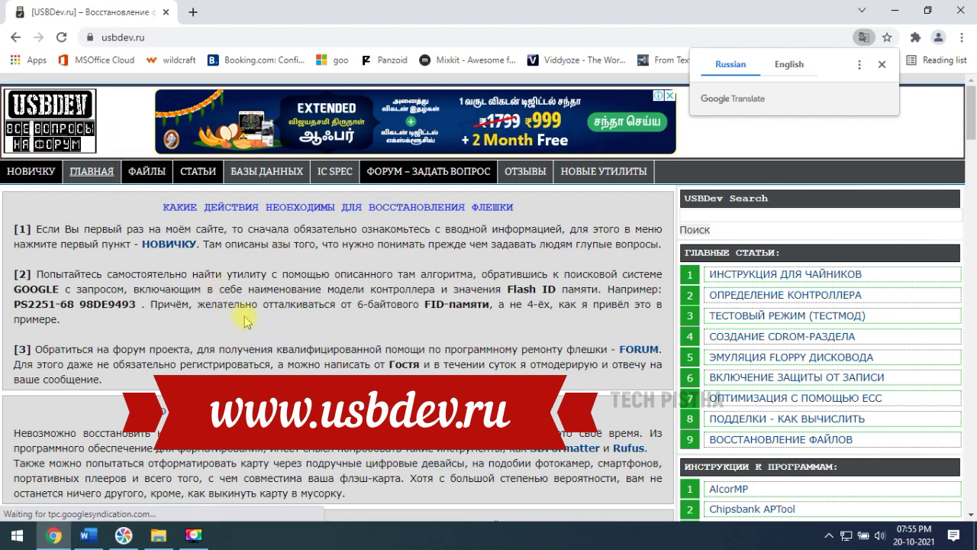
Dismiss the translation offer and search the USBDev site for 'chipgenus'.
left_click(881, 64)
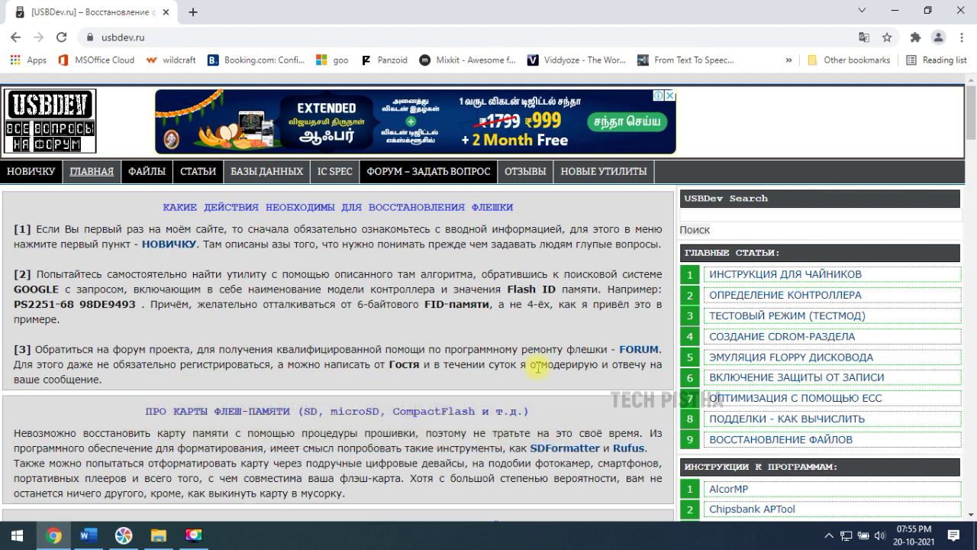
left_click(701, 214)
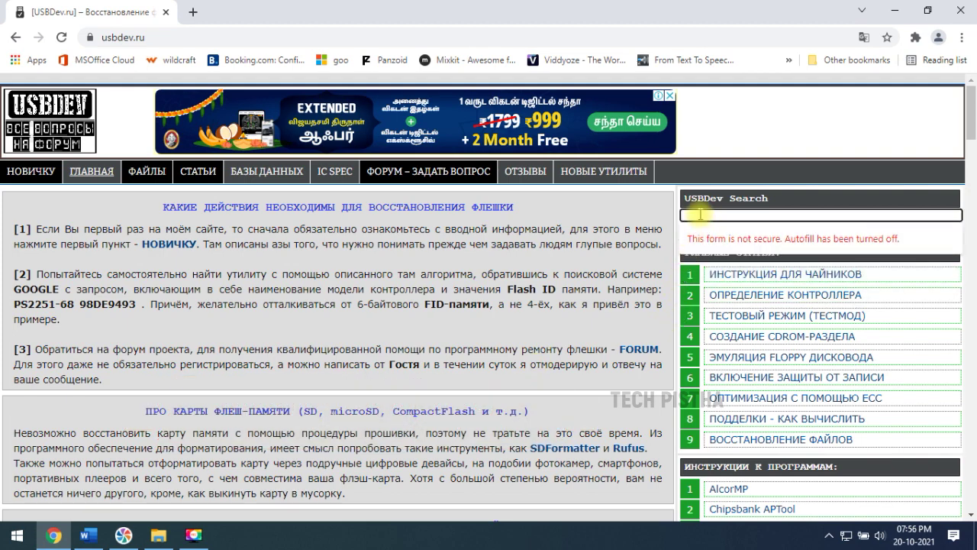
type("chipgen")
type("us")
key("Return")
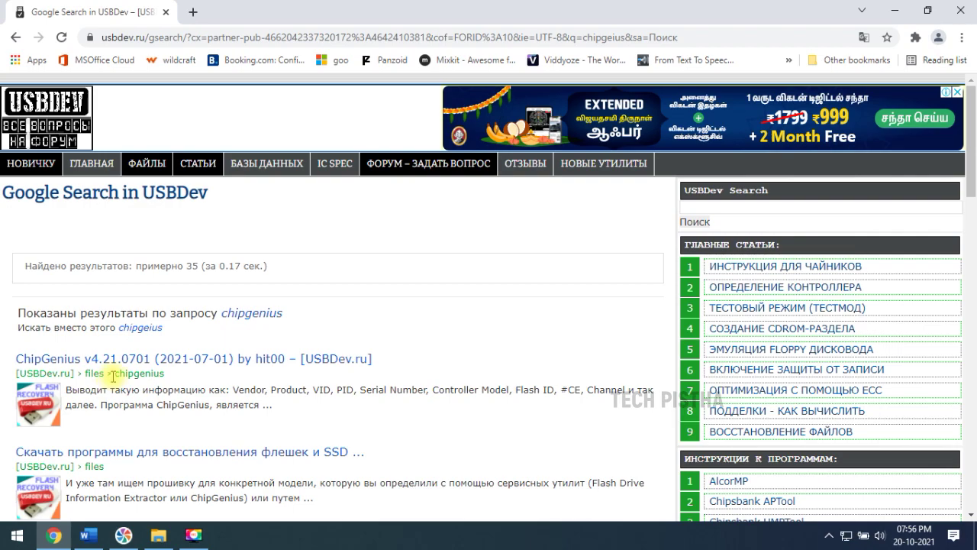
Save ChipGenius_v4_21_0701.rar from the ChipGenius v4.21.0701 page and show it in its folder.
left_click(127, 366)
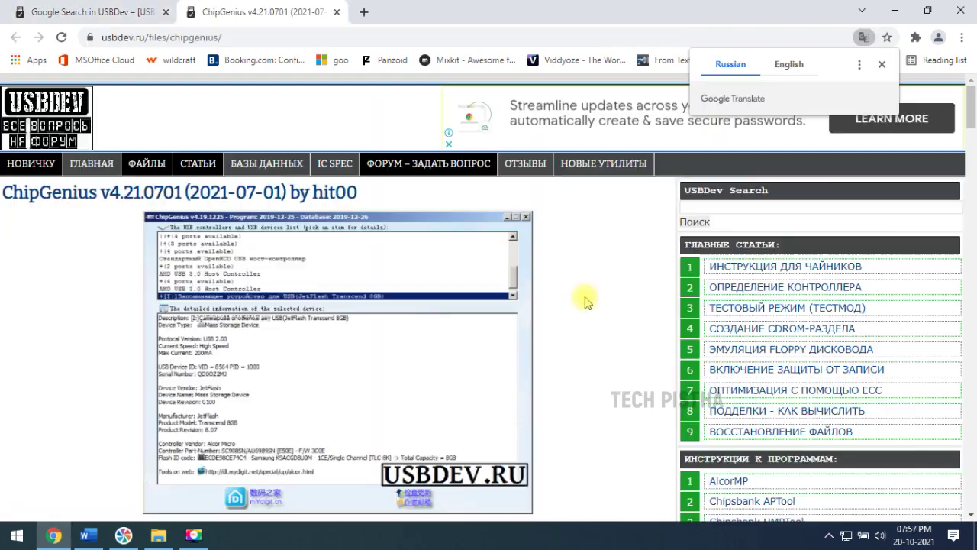
scroll(585, 299, "down", 20)
scroll(513, 323, "down", 2)
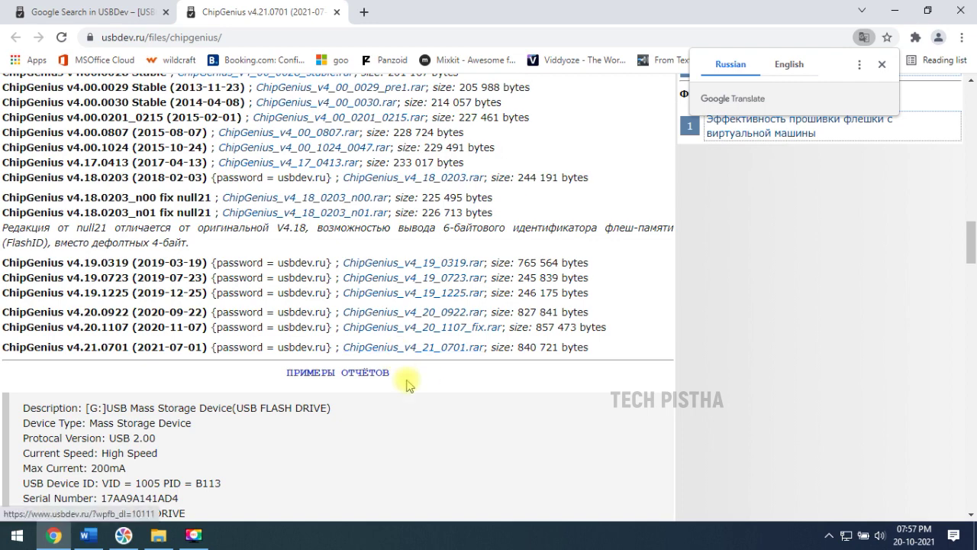
left_click(403, 347)
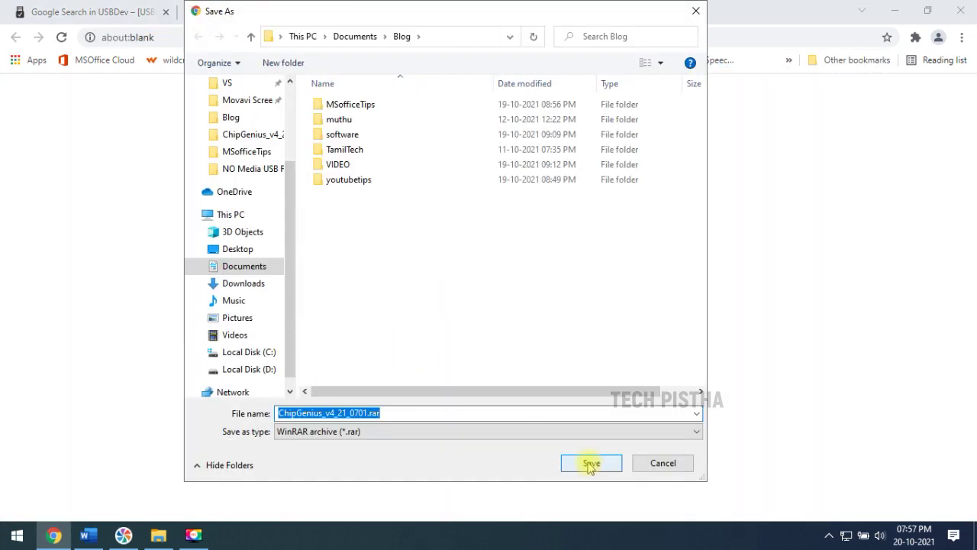
left_click(590, 462)
left_click(152, 501)
left_click(195, 451)
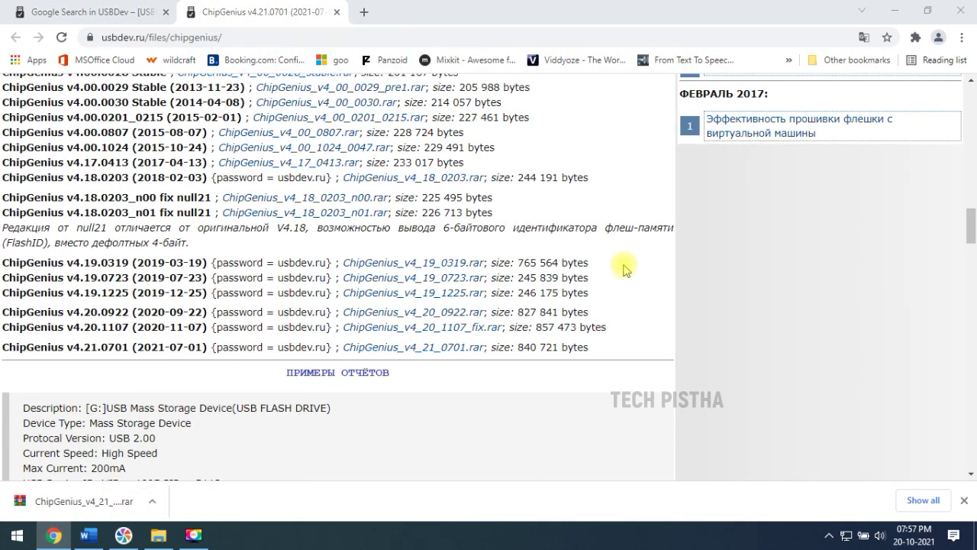
Extract the ChipGenius archive into Downloads with the password copied from the site, then open the folder.
right_click(292, 182)
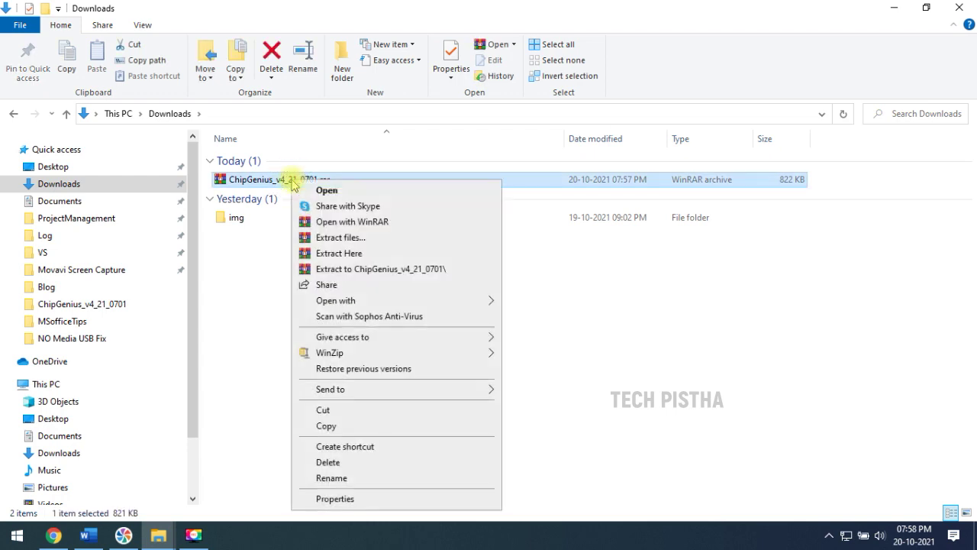
left_click(353, 259)
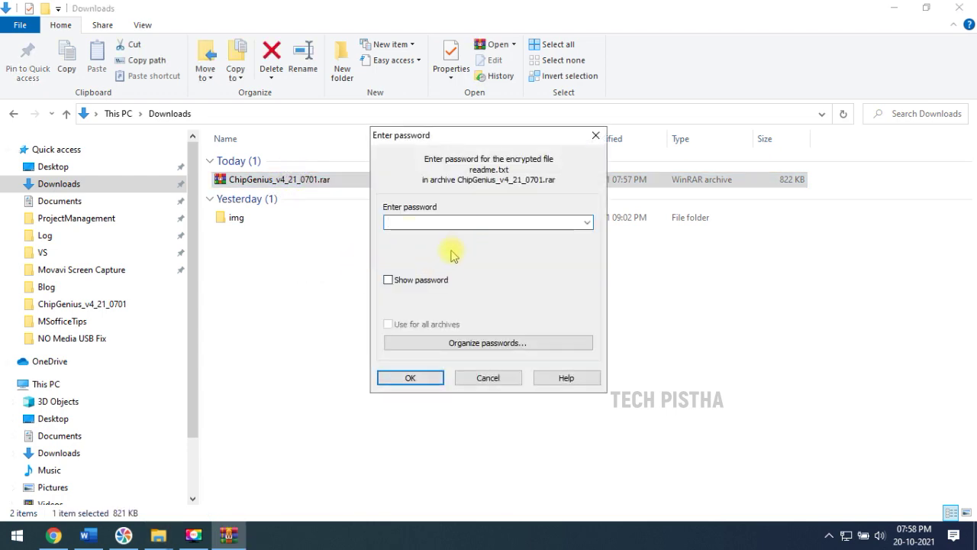
left_click(53, 535)
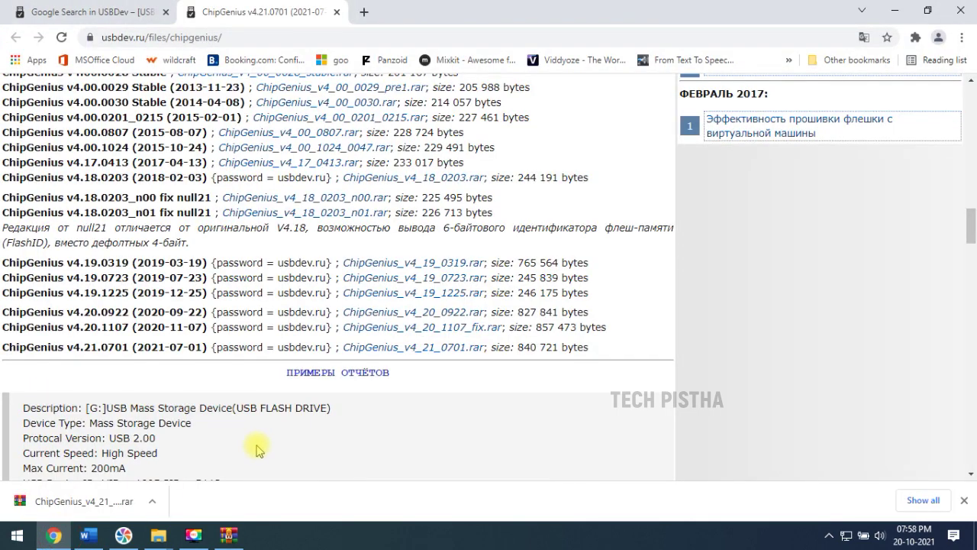
left_click_drag(327, 347, 284, 346)
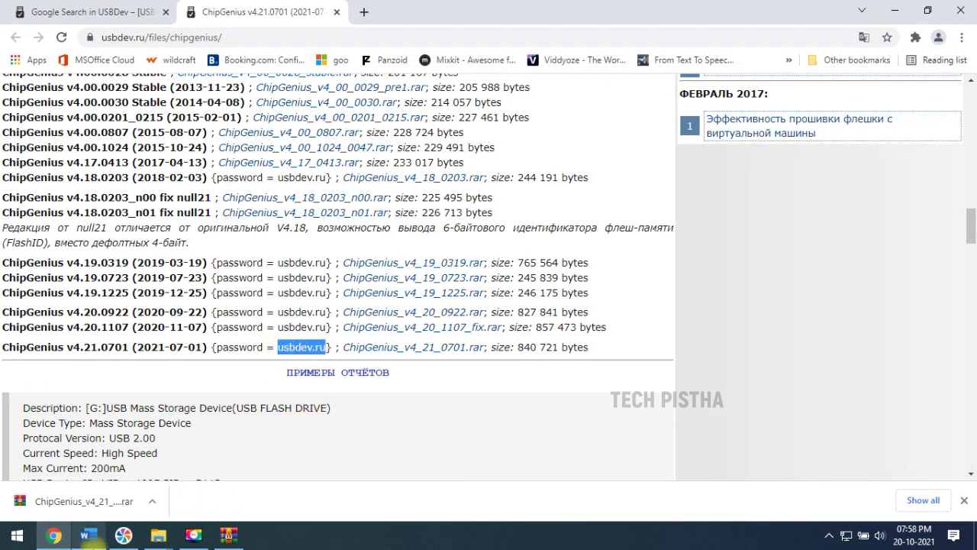
left_click(229, 534)
key("ctrl+v")
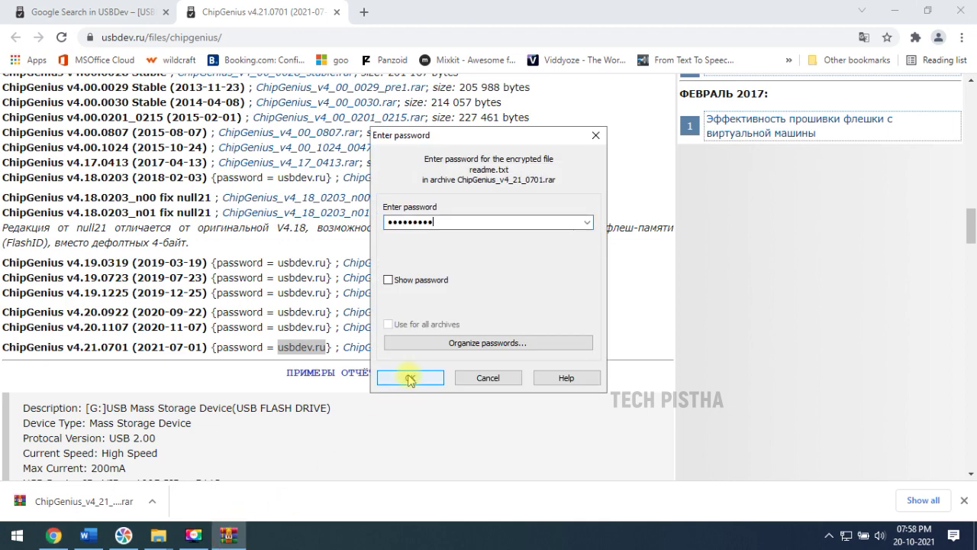
left_click(412, 377)
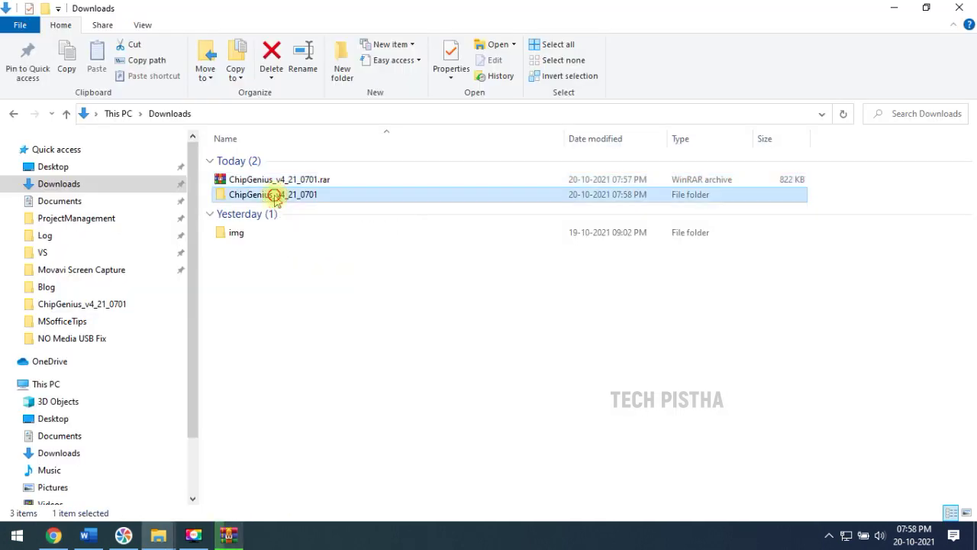
double_click(273, 192)
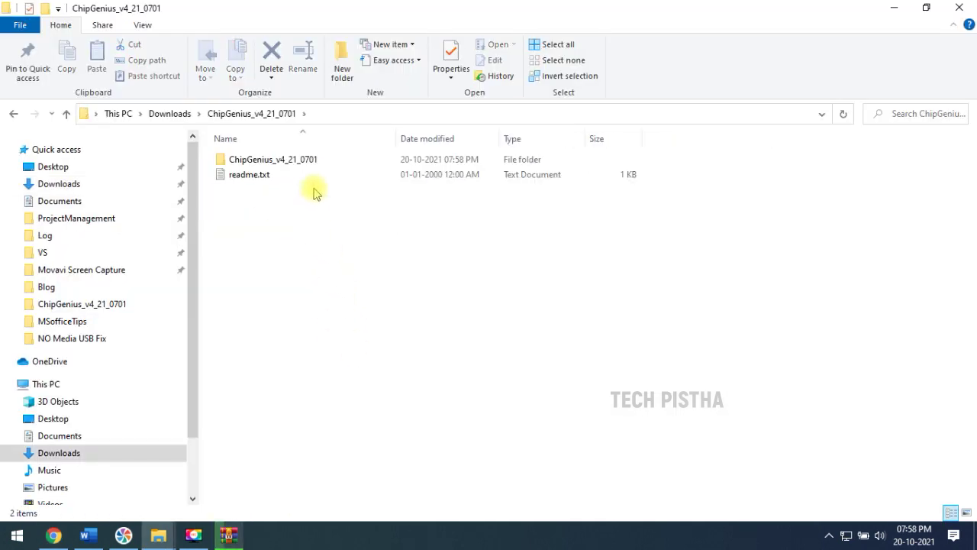
Launch ChipGenius and select the SM3257ENAA controller part number for the M: drive.
left_click(304, 162)
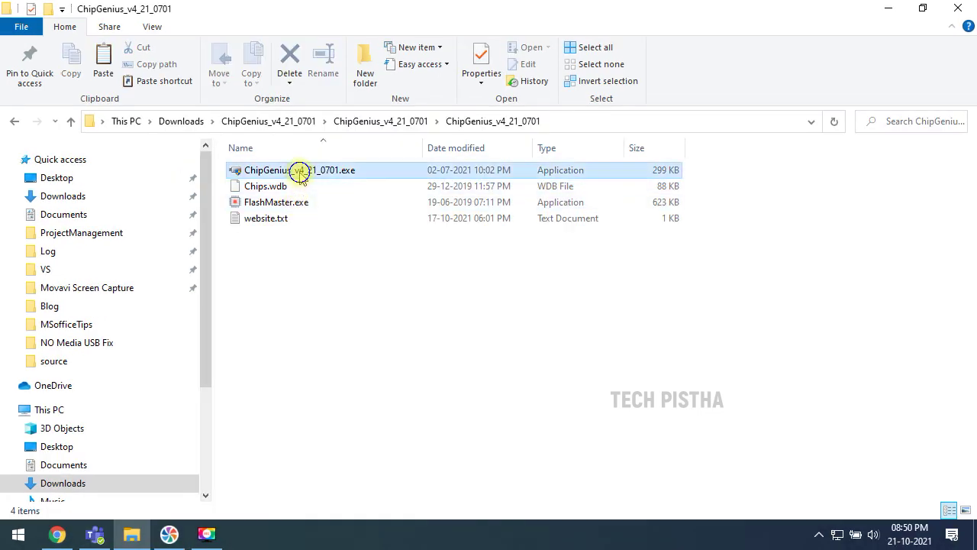
left_click(301, 170)
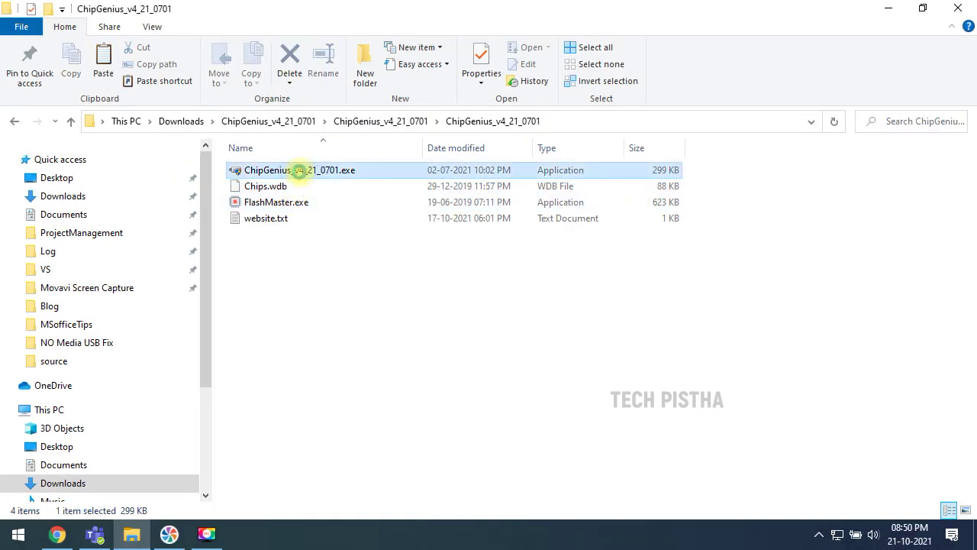
right_click(302, 173)
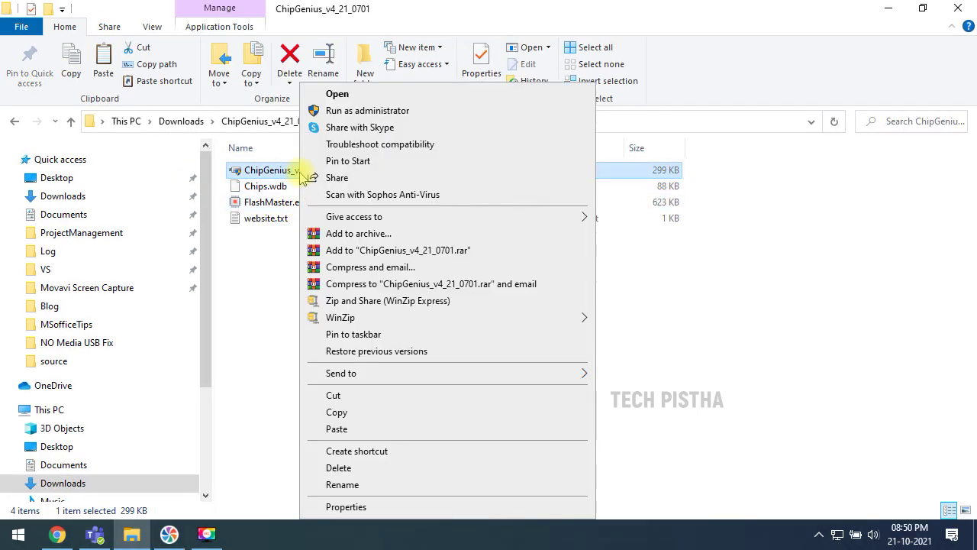
left_click(358, 99)
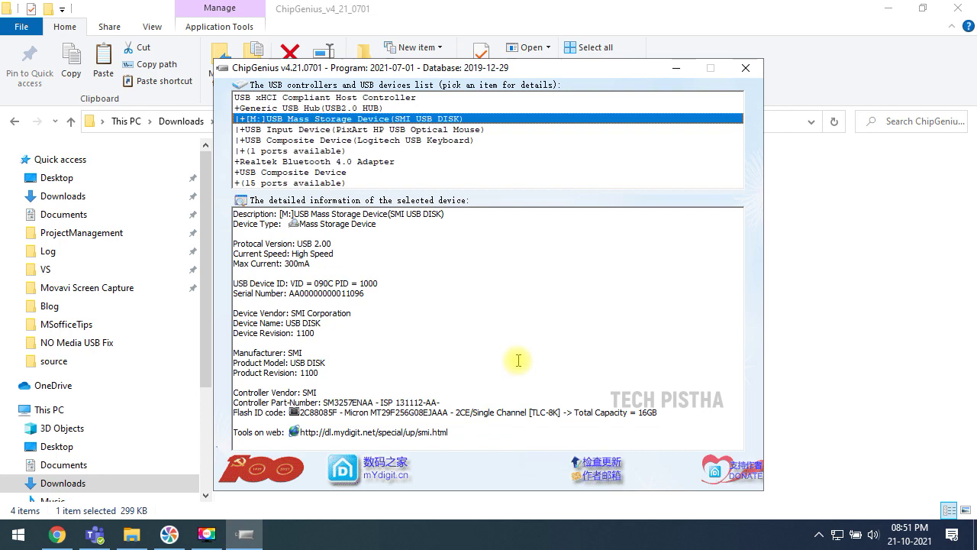
left_click_drag(234, 402, 442, 402)
left_click(376, 402)
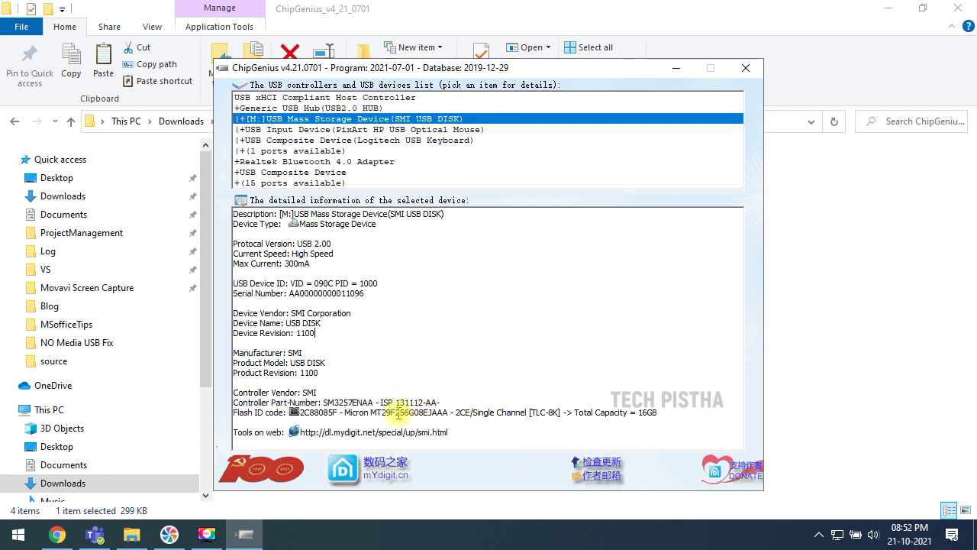
double_click(376, 403)
key("ctrl+c")
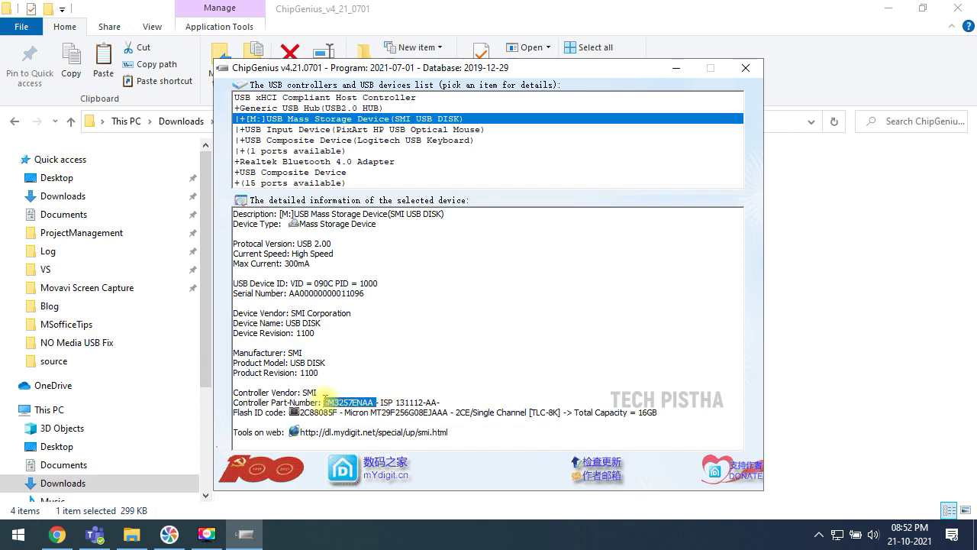
left_click(58, 535)
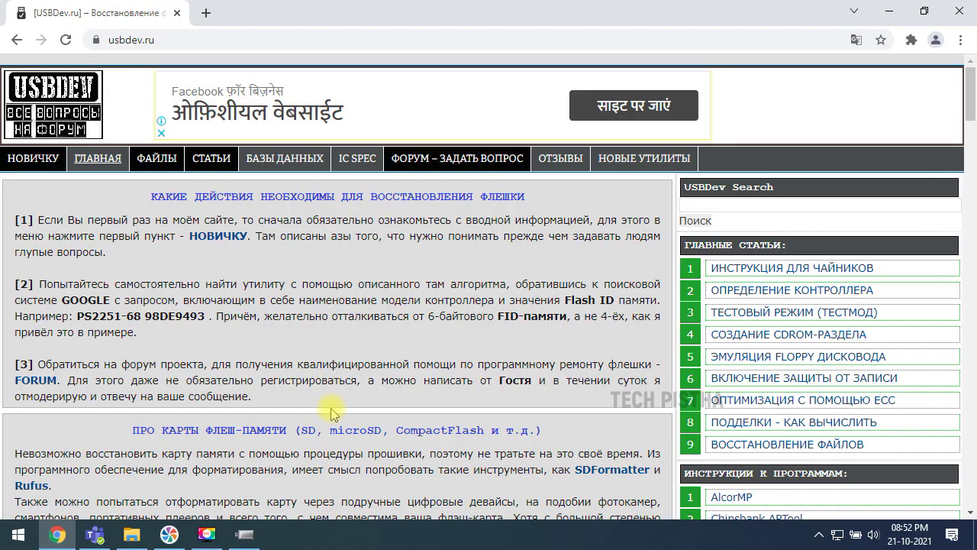
Search USBDev for SM3257ENAA, past the insecure form warning, and scroll through the results.
left_click(730, 206)
key("ctrl+v")
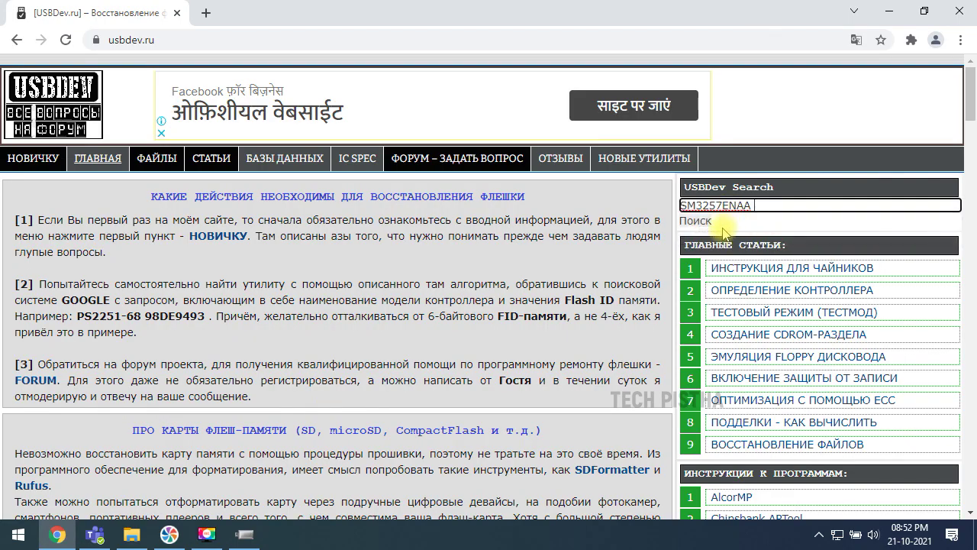
left_click(701, 222)
left_click(306, 330)
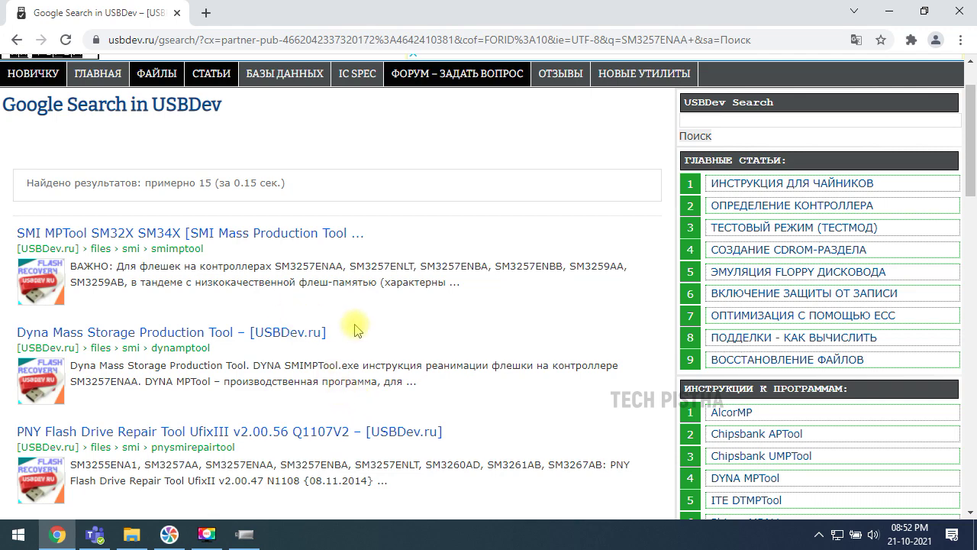
scroll(355, 329, "down", 2)
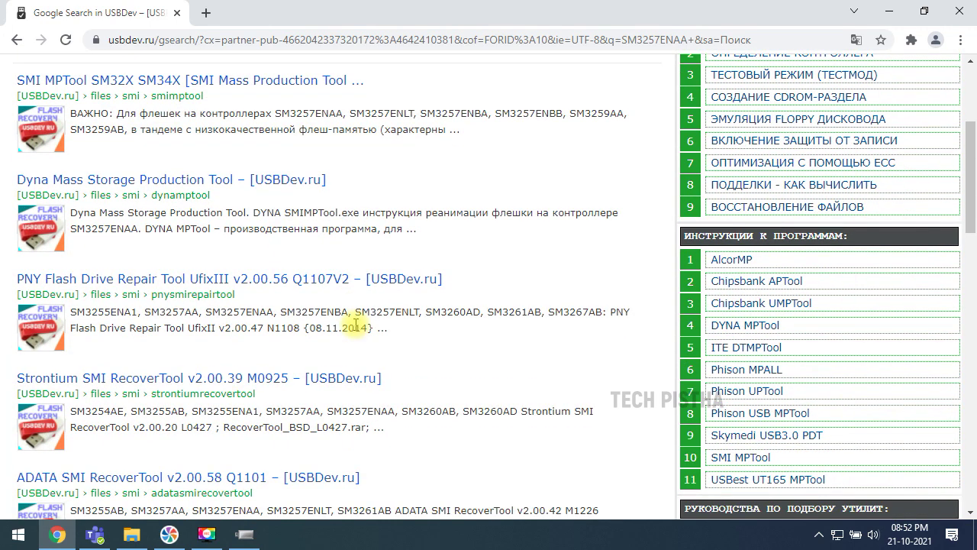
scroll(355, 324, "up", 3)
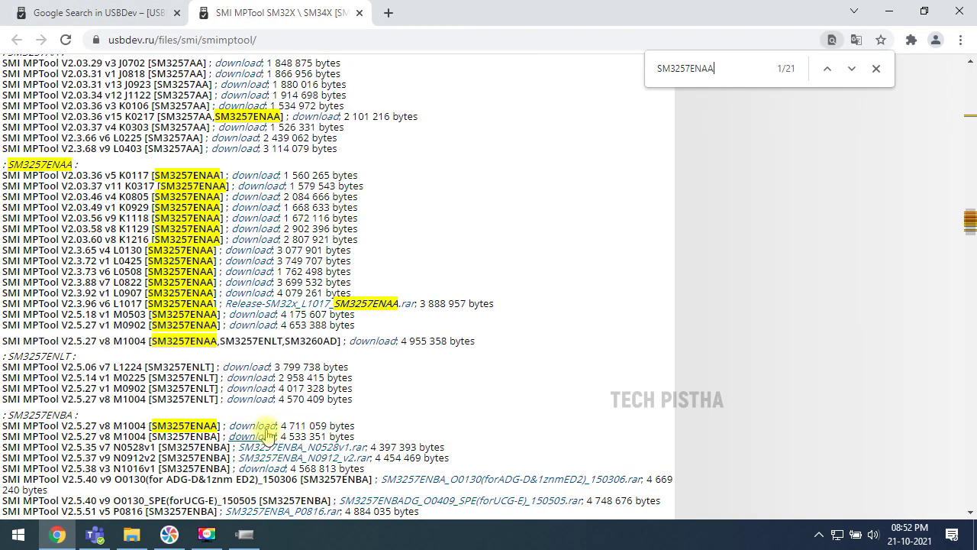
scroll(267, 434, "down", 4)
scroll(259, 359, "up", 3)
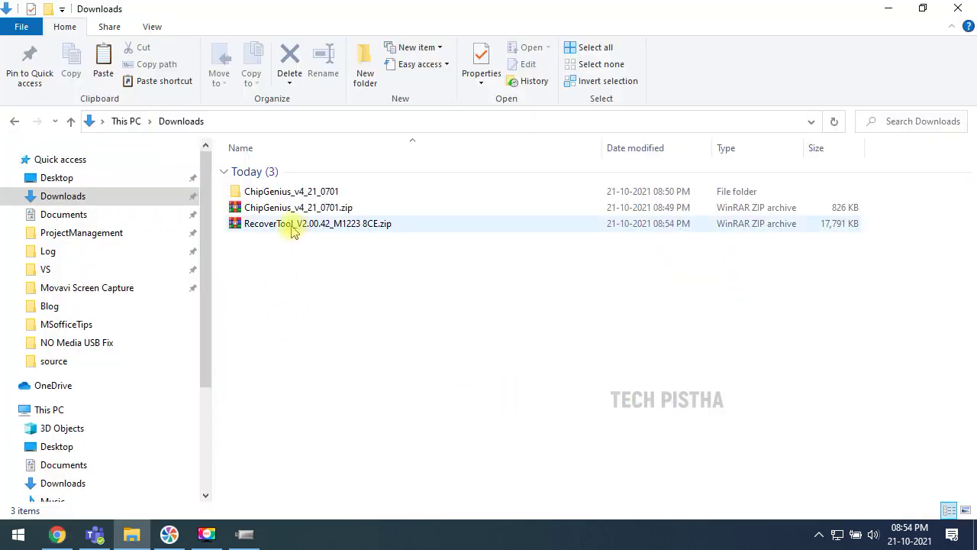
Extract and run RecoverTool, recover drive M accepting the data-erase warning, then exit.
right_click(288, 224)
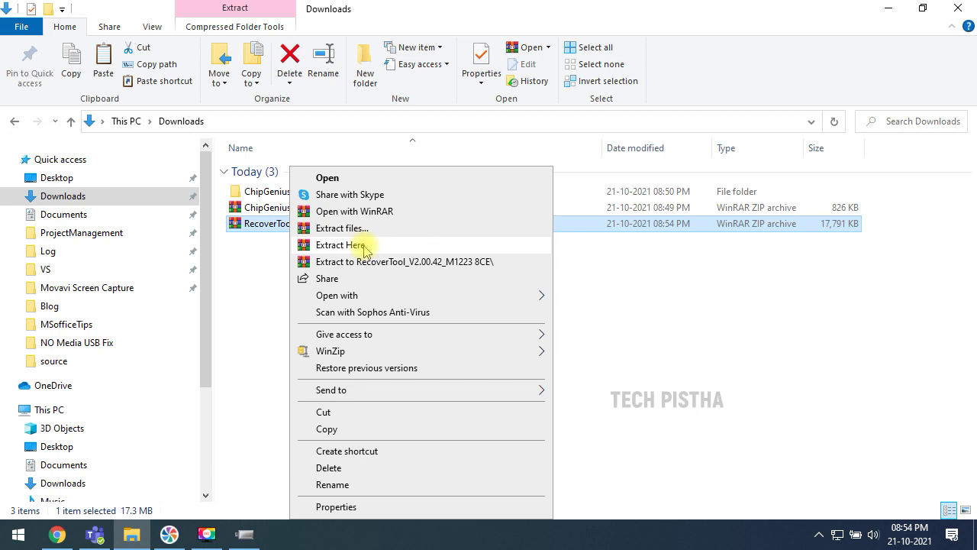
left_click(365, 244)
double_click(277, 239)
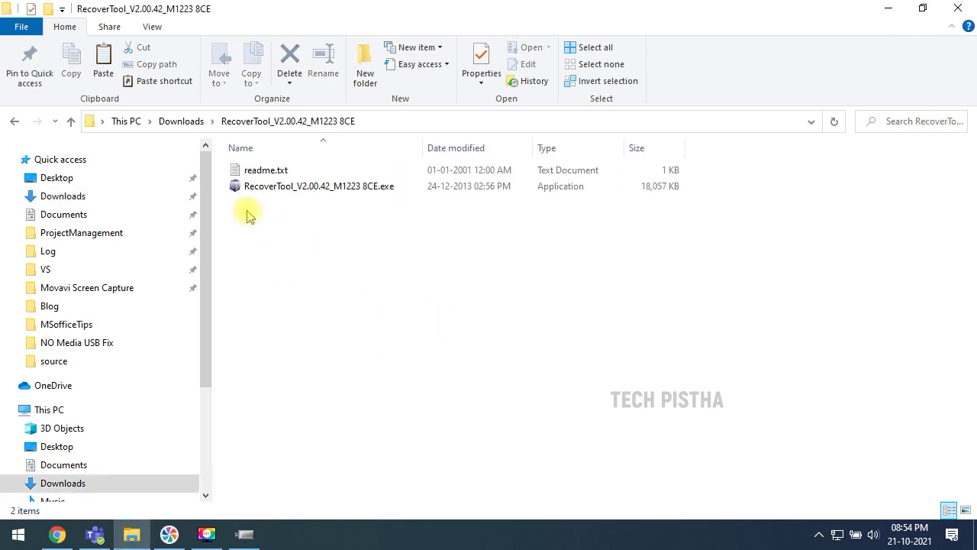
double_click(317, 187)
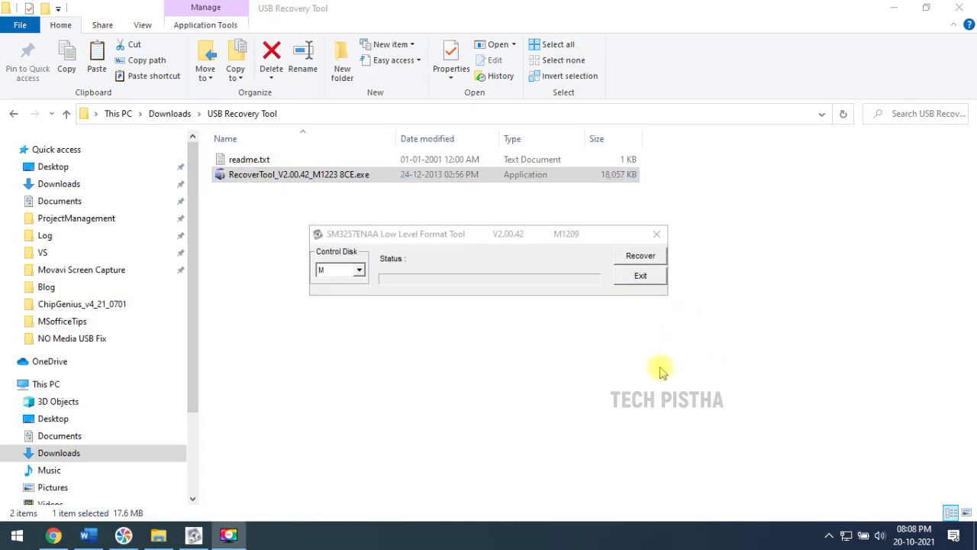
left_click(640, 256)
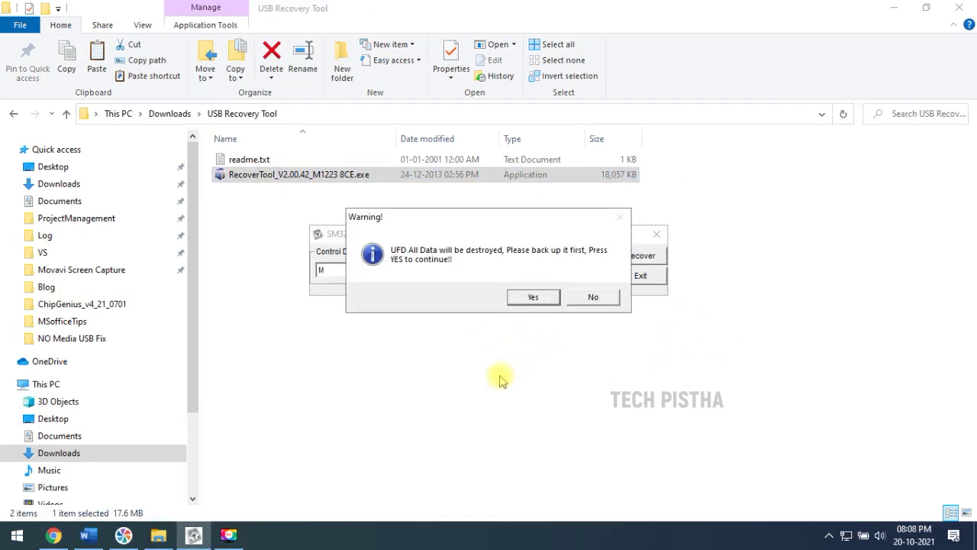
left_click(532, 297)
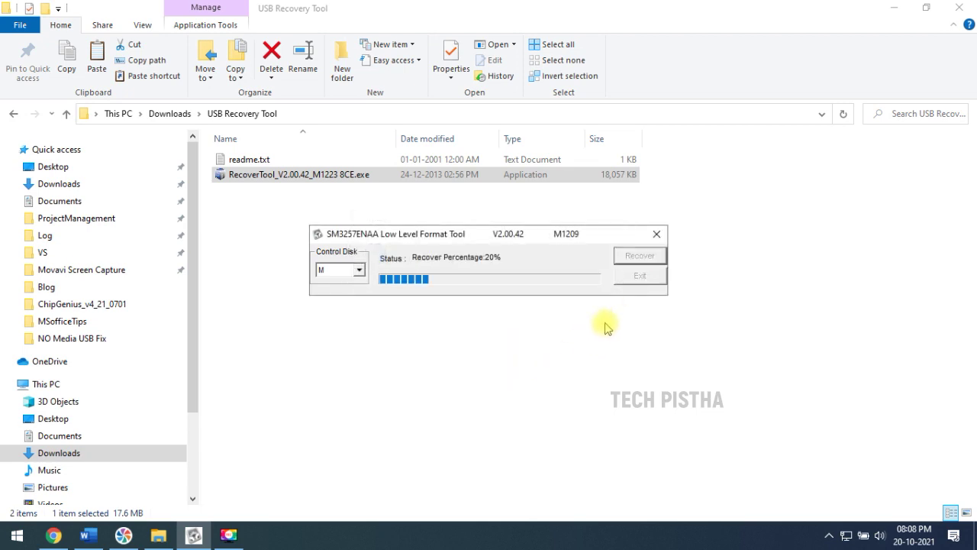
left_click(640, 275)
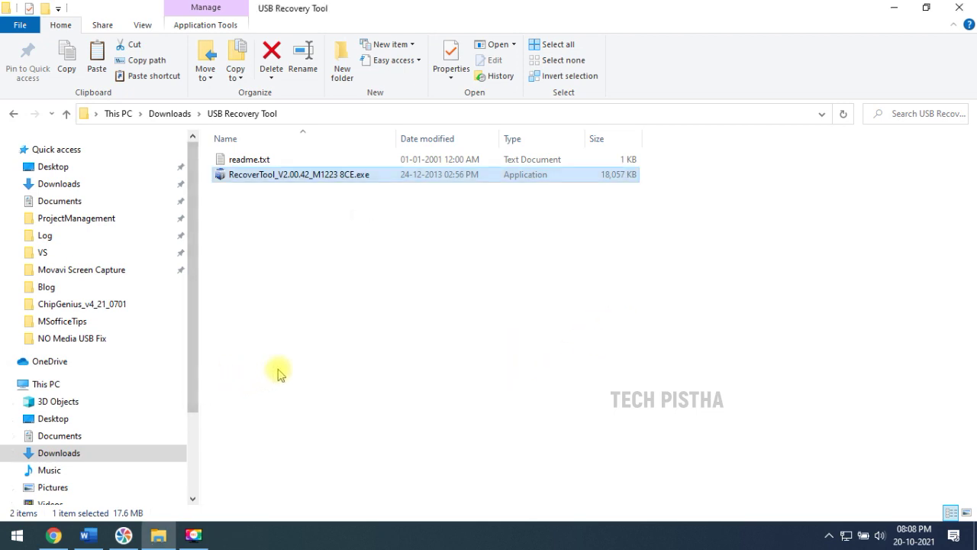
Open USB Drive (M:) from This PC to confirm it's empty with 15.0 GB free, then return.
left_click(56, 384)
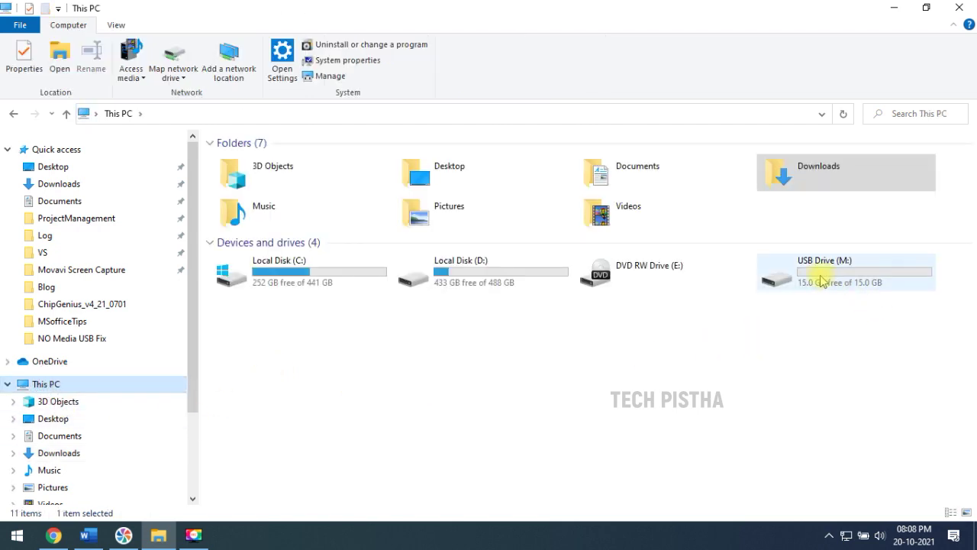
right_click(816, 281)
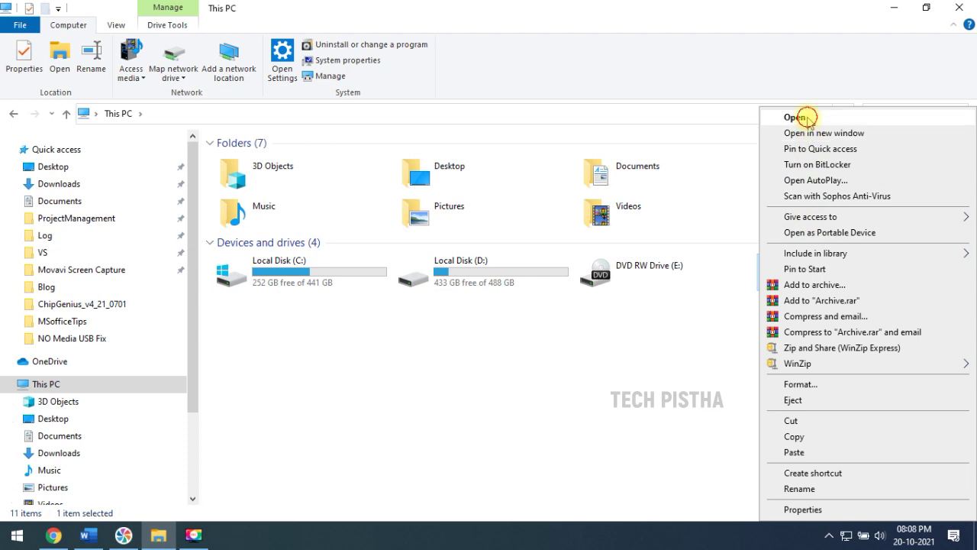
left_click(807, 118)
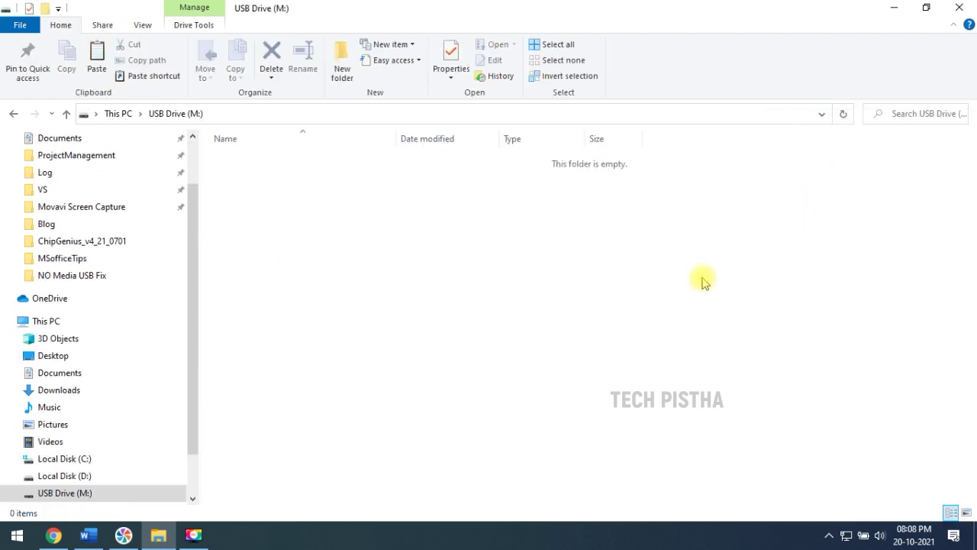
left_click(119, 115)
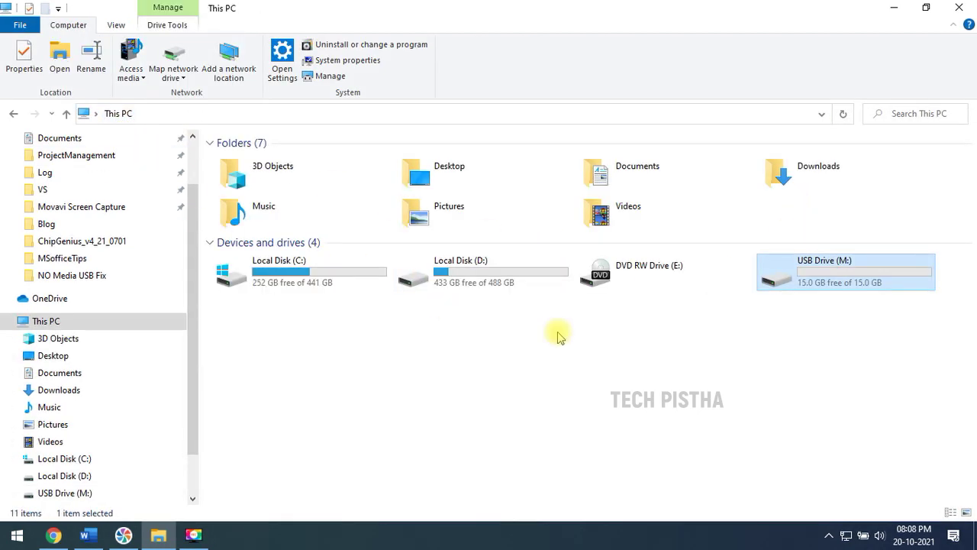